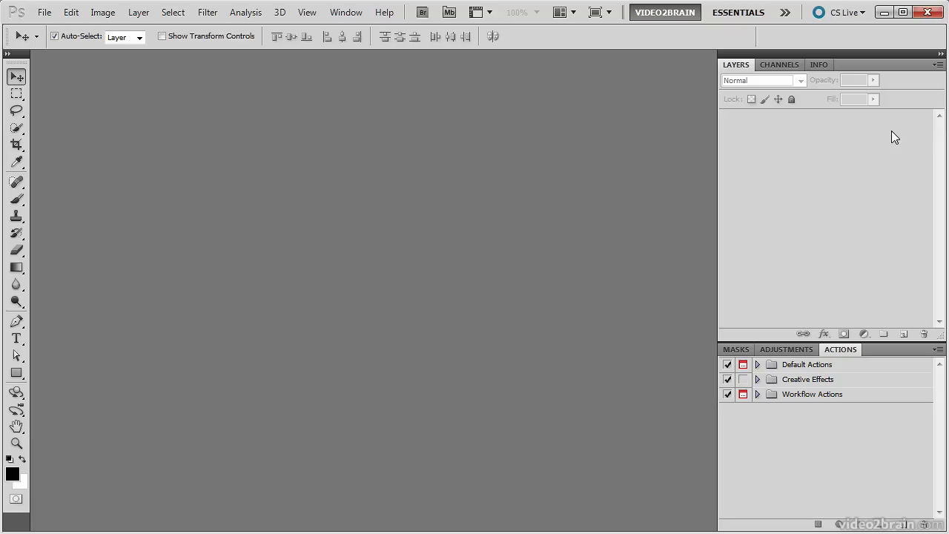
Step: Start a new droplet via File > Automate > Create Droplet, saving it to the Desktop as 'Filtered Edge'
left_click(45, 12)
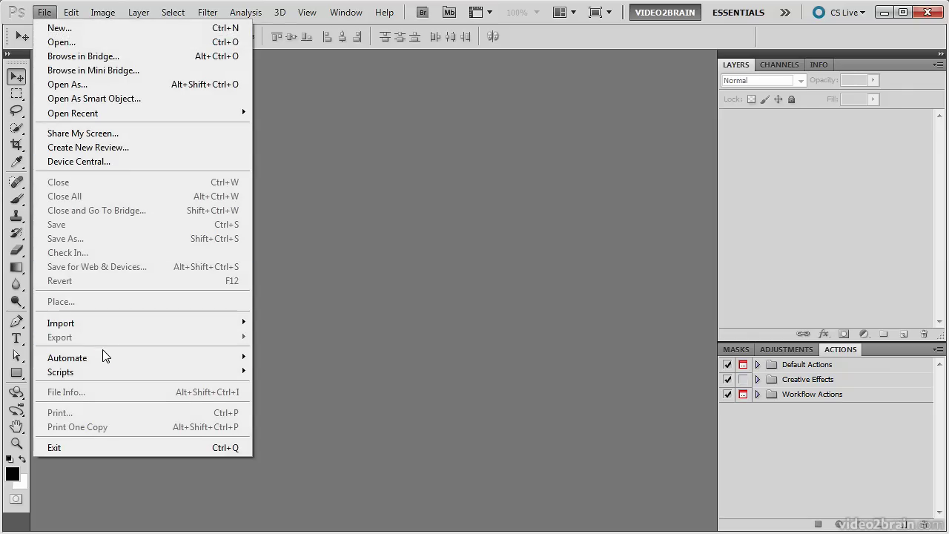
mouse_move(141, 357)
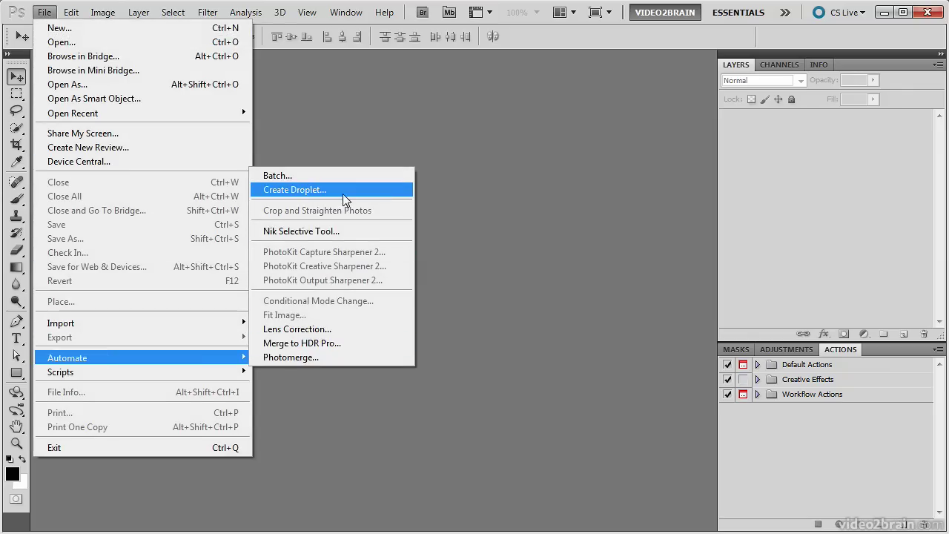
left_click(344, 195)
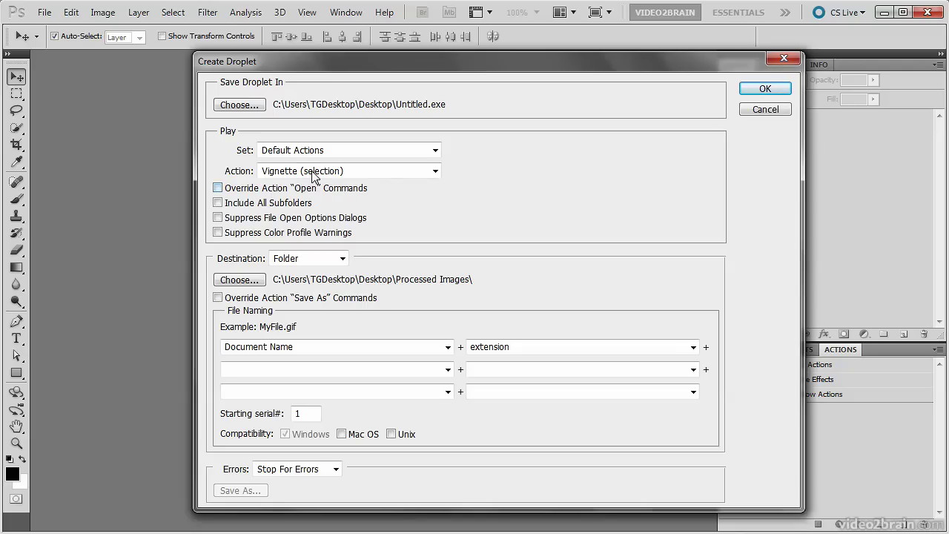
left_click(239, 105)
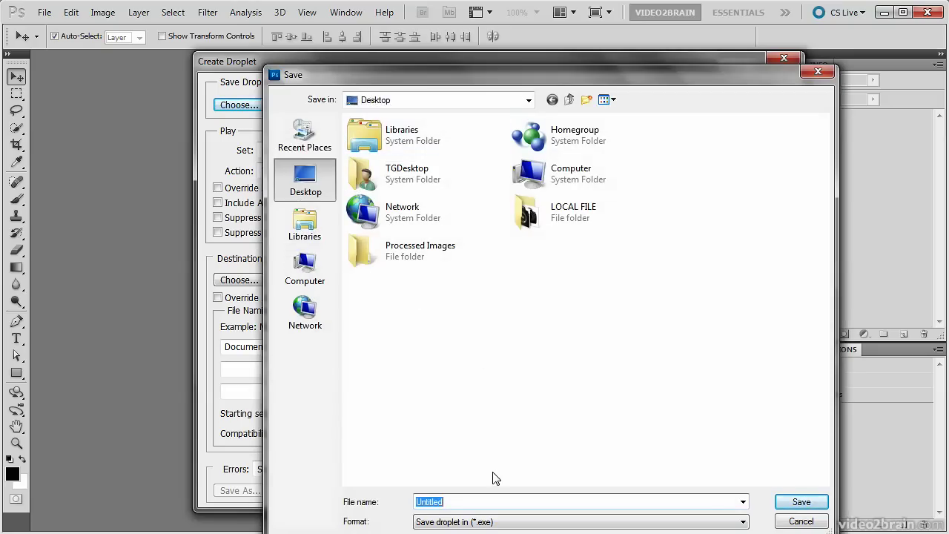
type("F")
type("iltered E")
type("dge")
left_click(799, 504)
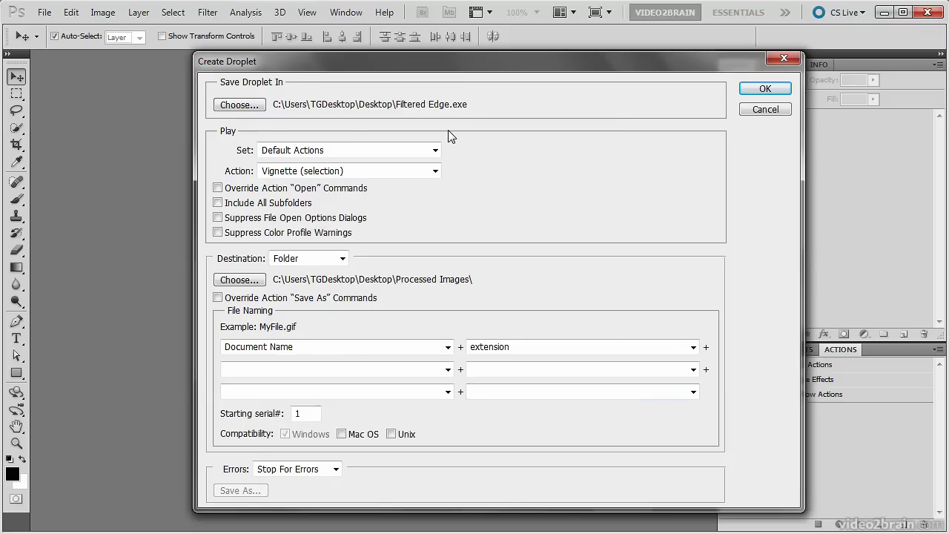
Step: Set the droplet to play the Filtered Edge action from the Creative Effects set
left_click(436, 150)
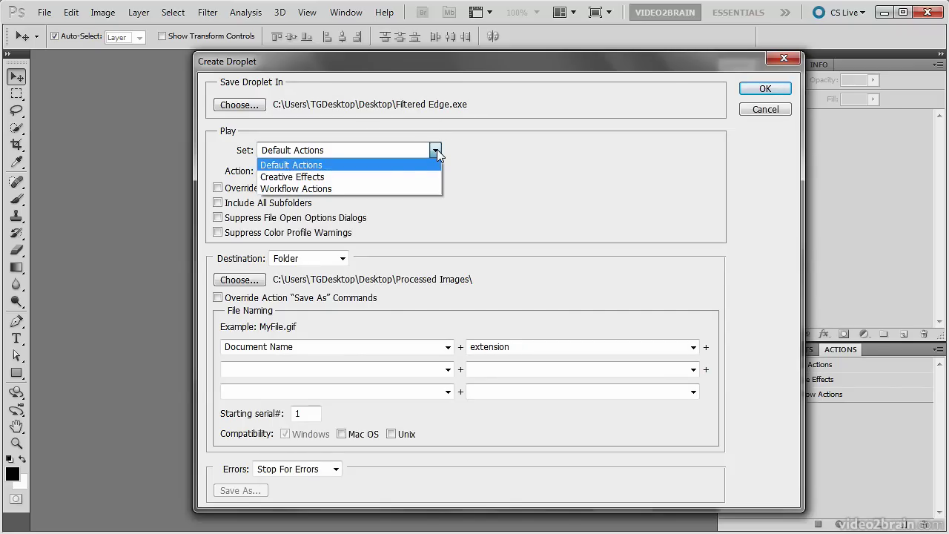
left_click(365, 178)
left_click(363, 171)
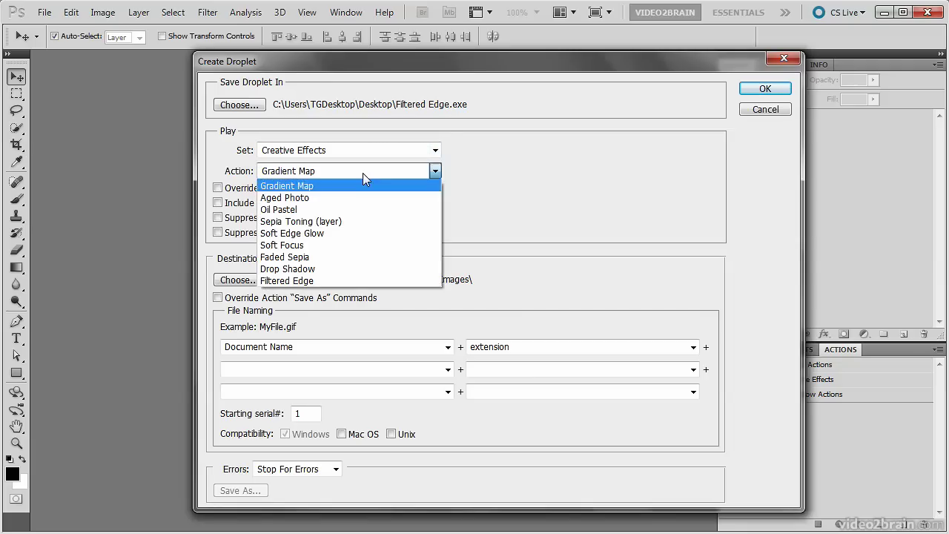
left_click(306, 280)
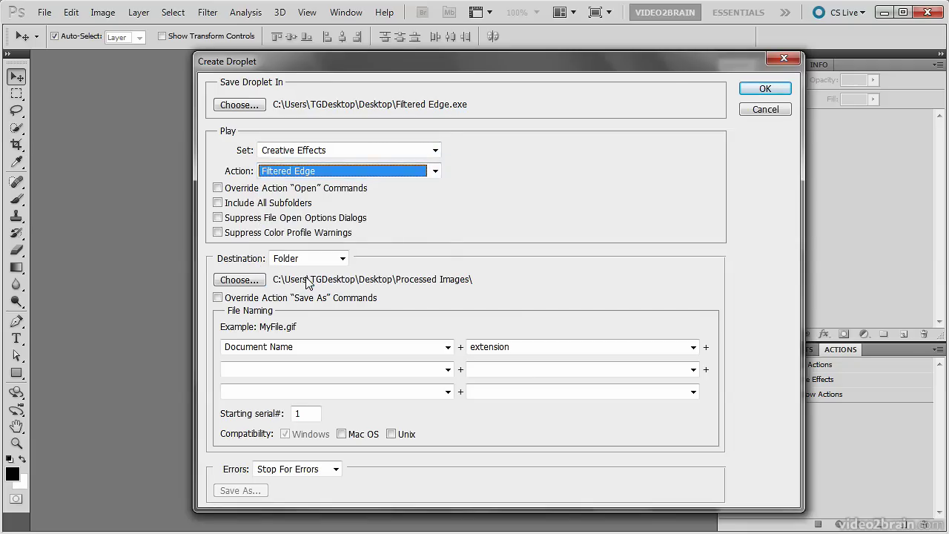
Step: Enable Override Action Open Commands, Suppress File Open Options Dialogs and Suppress Color Profile Warnings
left_click(217, 187)
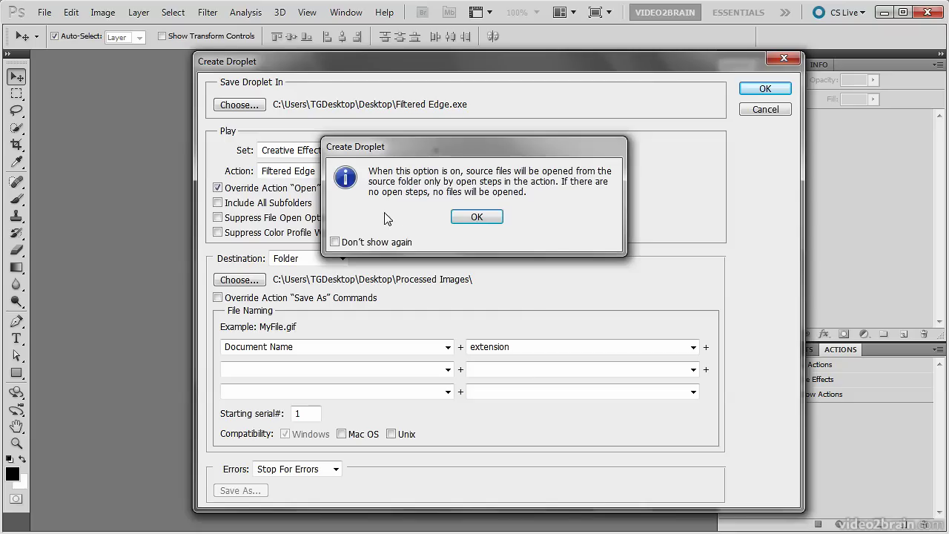
left_click(463, 216)
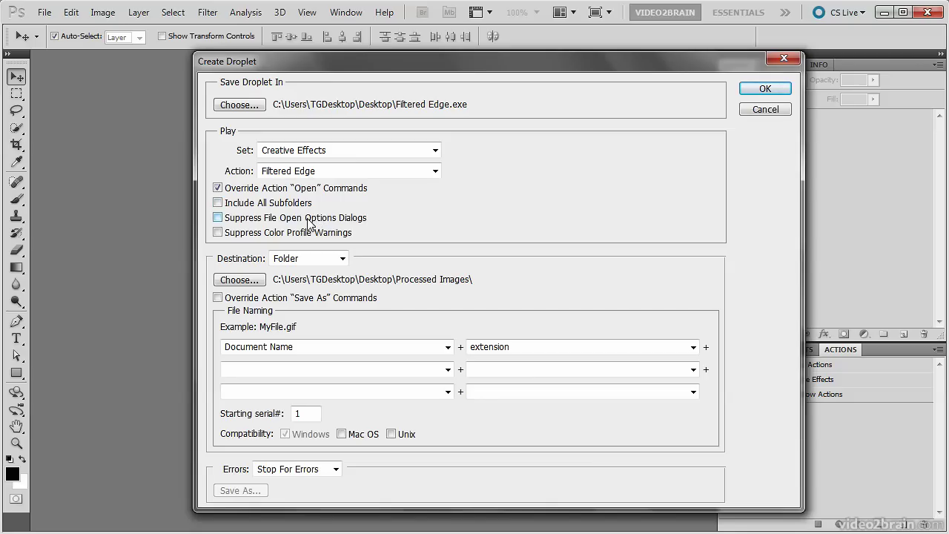
left_click(307, 224)
left_click(303, 233)
Step: Set the droplet's destination to the Processed Images folder on the Desktop
left_click(331, 260)
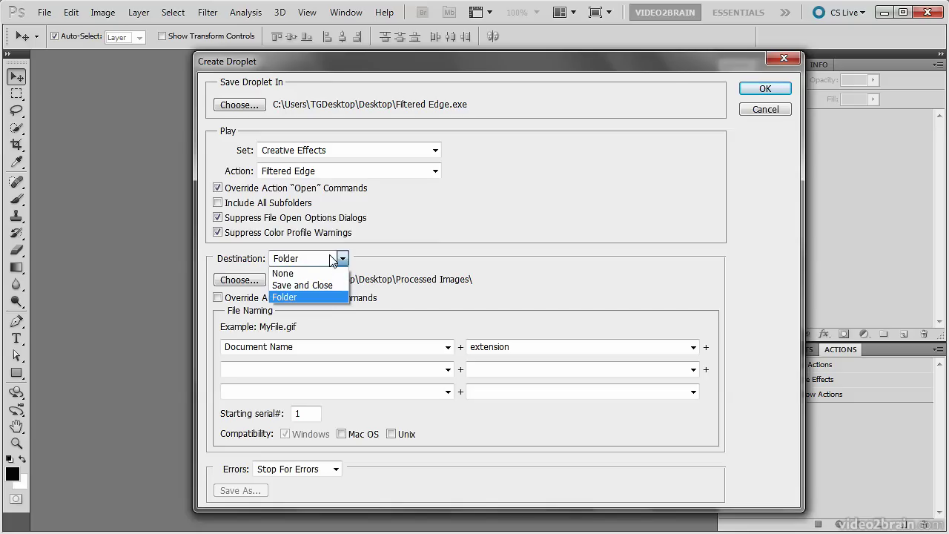
left_click(331, 297)
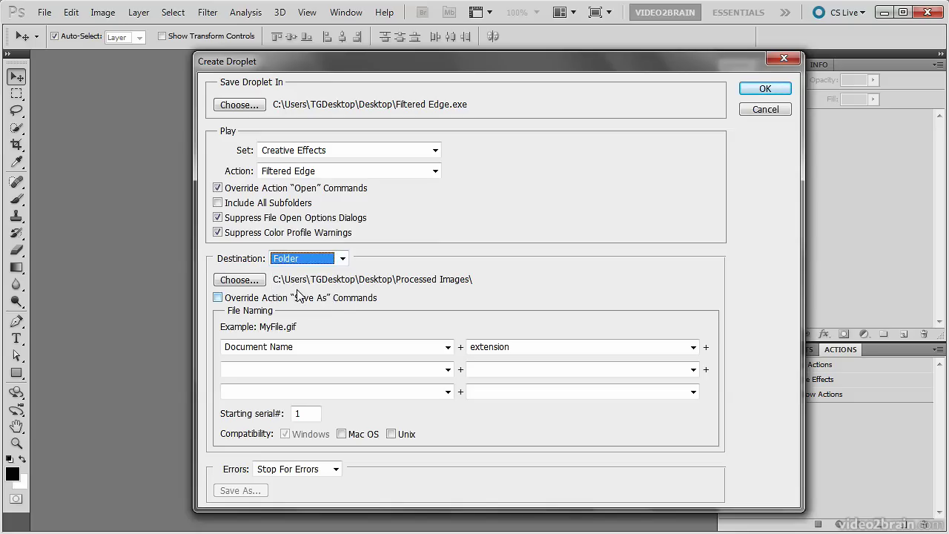
left_click(250, 284)
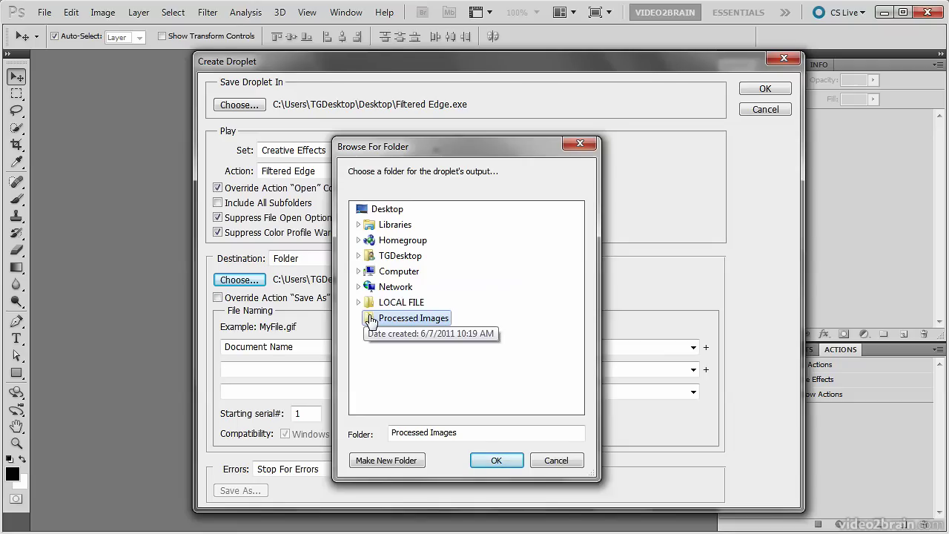
left_click(494, 461)
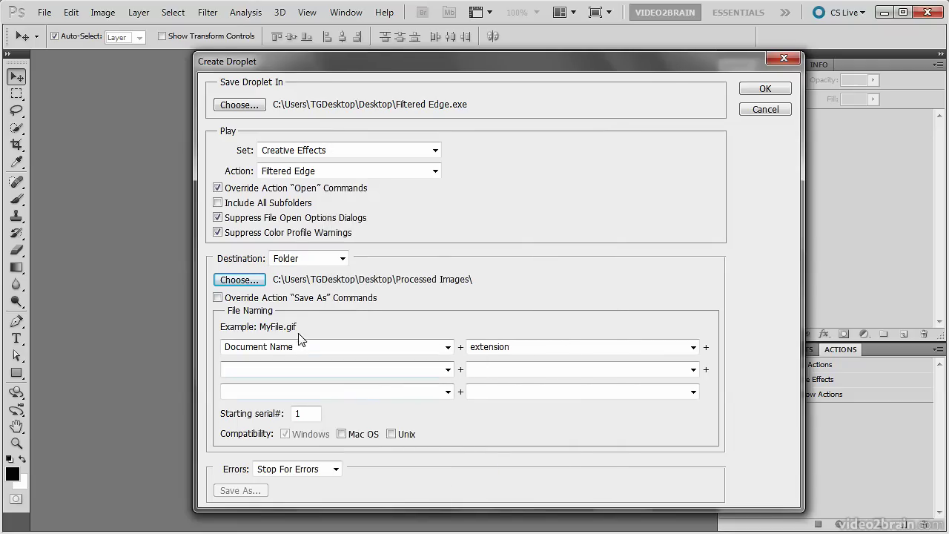
Step: Turn on Override Action 'Save As' Commands and dismiss the explanatory message
left_click(277, 303)
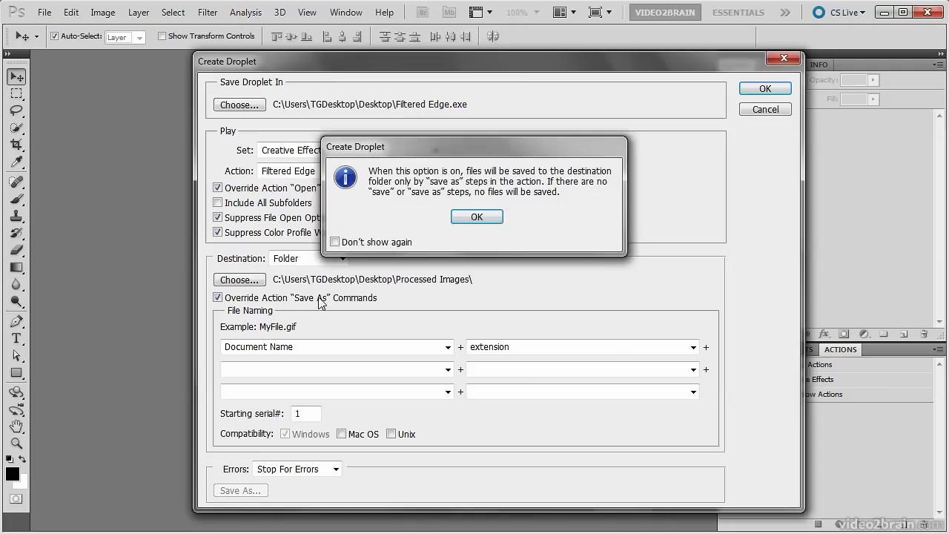
left_click(478, 217)
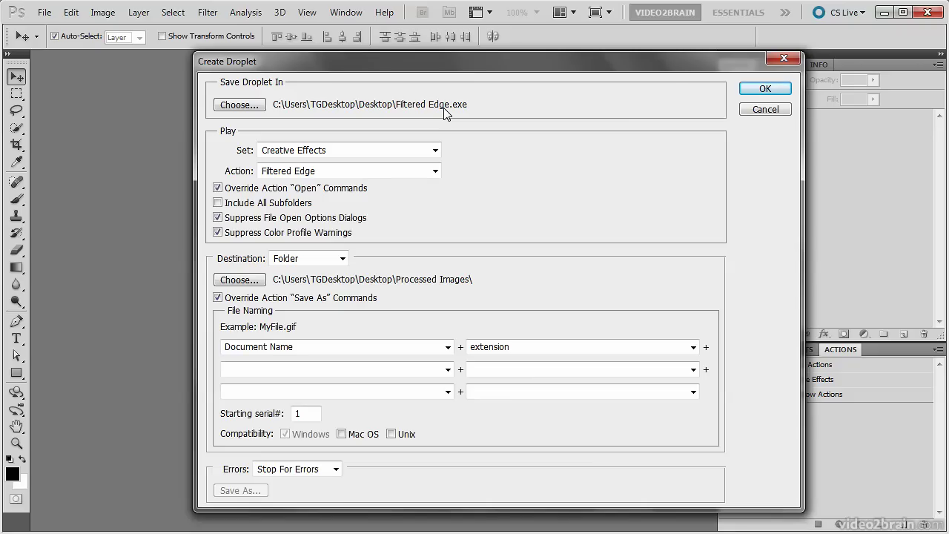
Step: Confirm the Create Droplet settings to create the Filtered Edge droplet
left_click(764, 89)
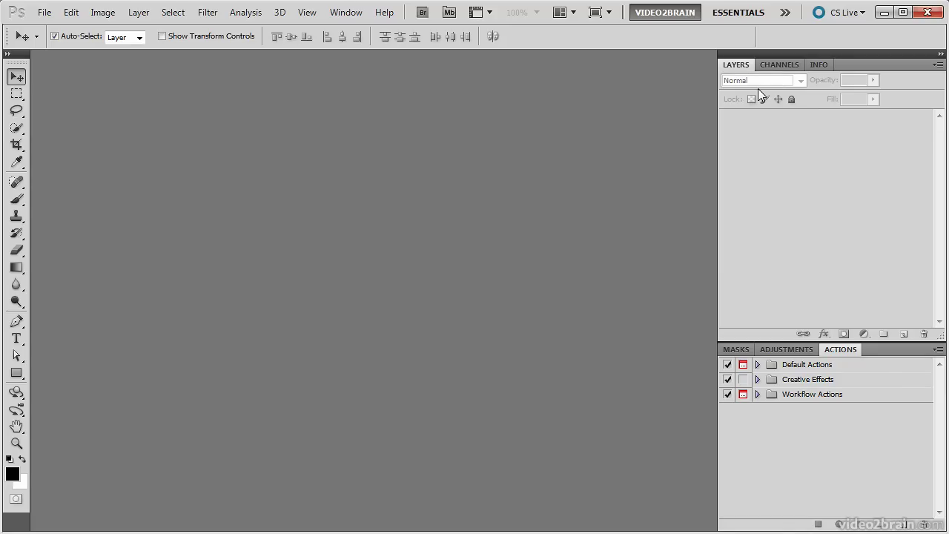
Step: Minimize Photoshop, open Processed Images, and arrange it beside the Prague folder window
left_click(885, 12)
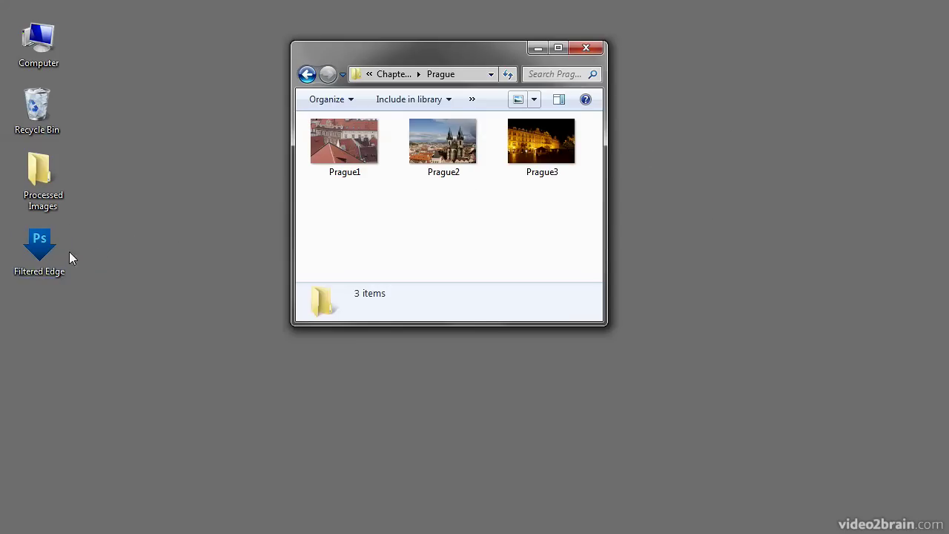
double_click(38, 183)
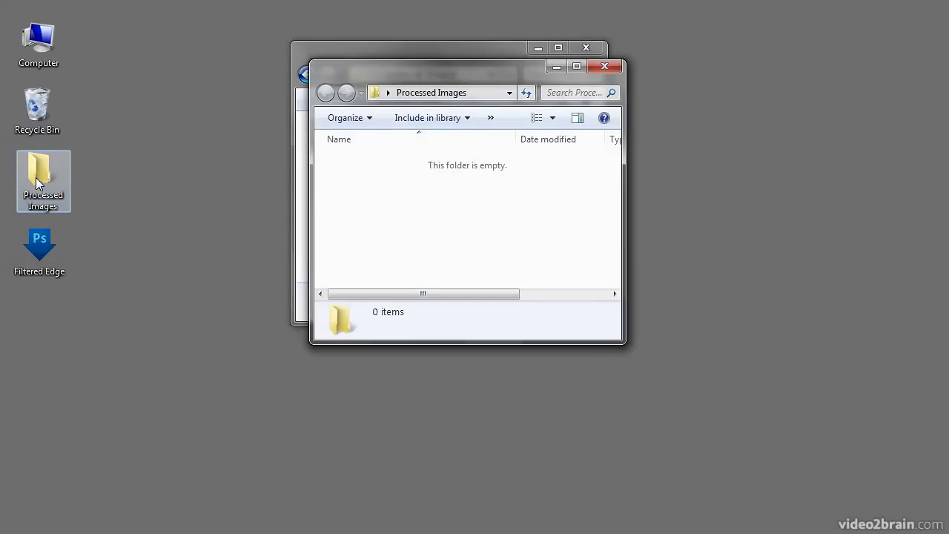
left_click_drag(418, 83, 574, 215)
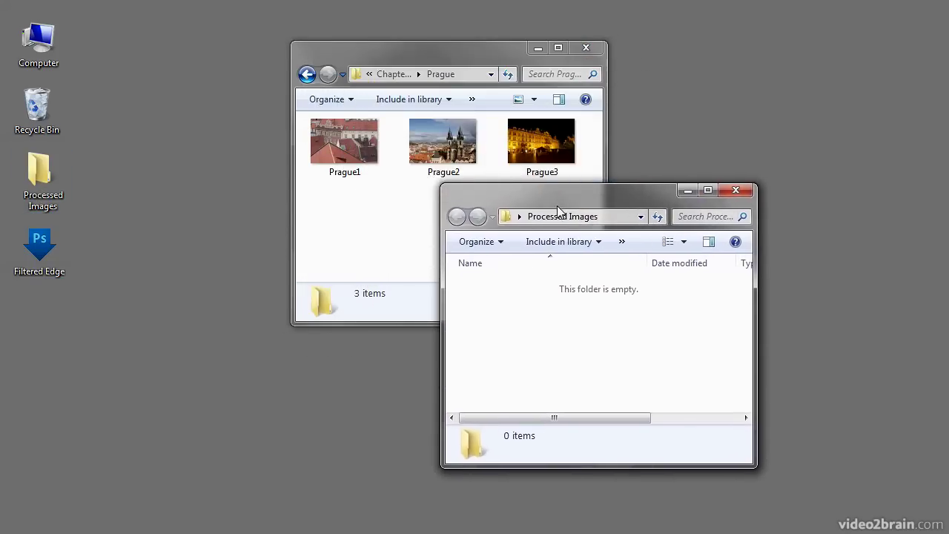
left_click(474, 58)
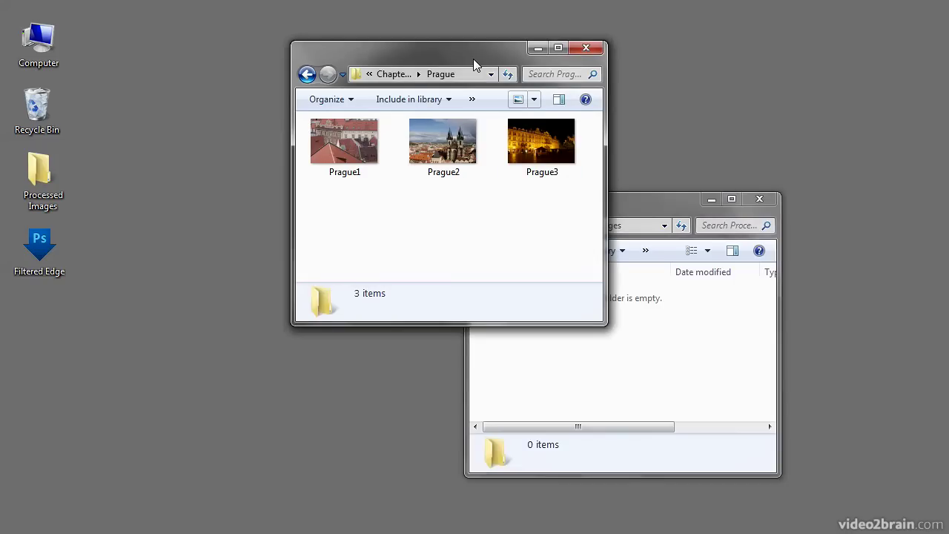
left_click_drag(473, 58, 305, 37)
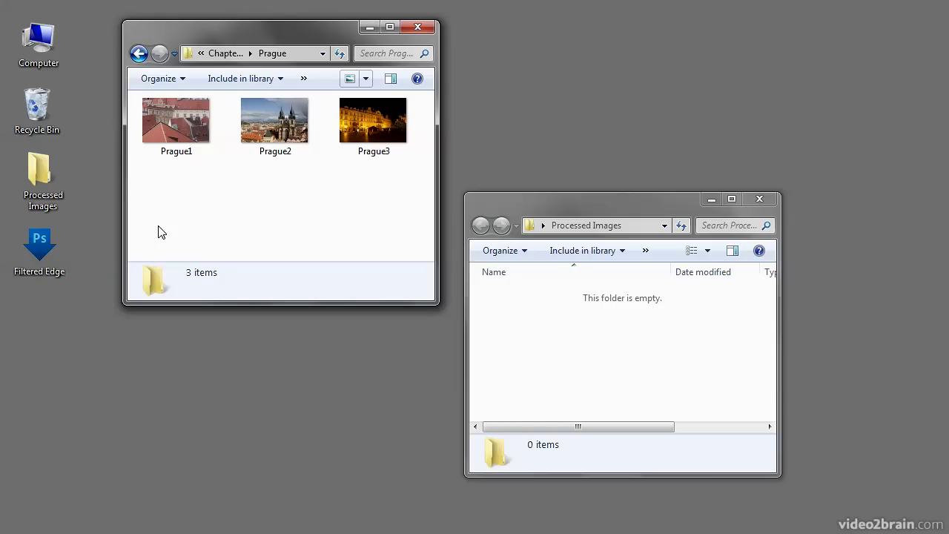
Step: Select Prague1, Prague2 and Prague3 and drop them onto the Filtered Edge droplet
left_click(183, 140)
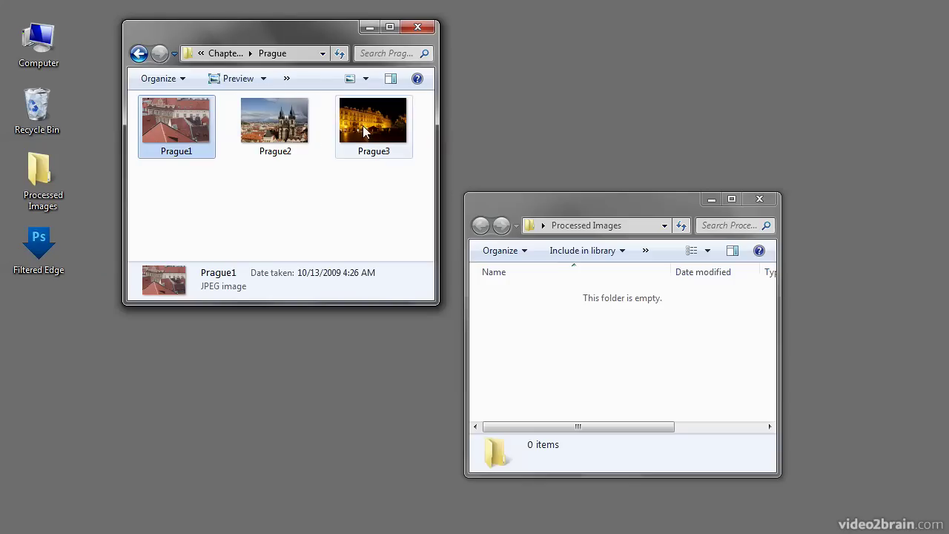
left_click(379, 119, "shift")
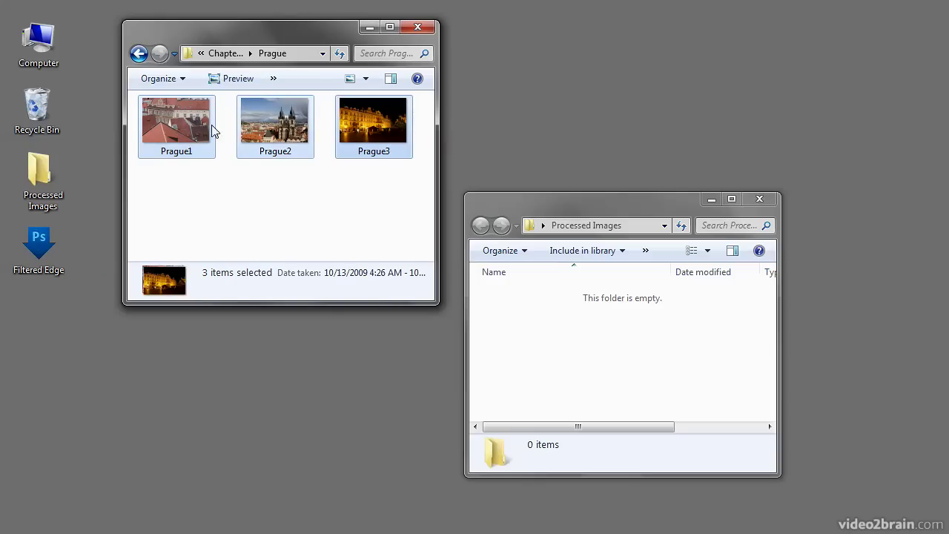
left_click_drag(151, 124, 42, 248)
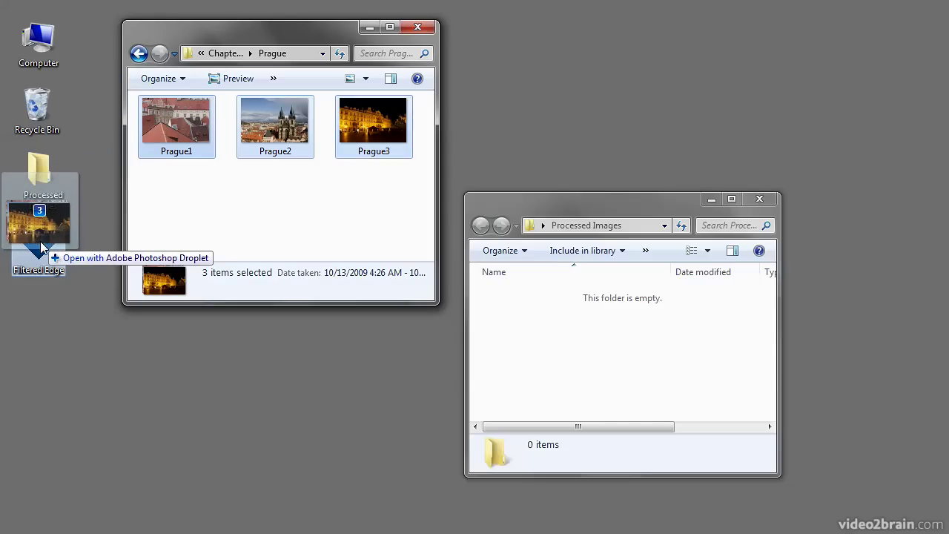
left_click_drag(42, 248, 41, 247)
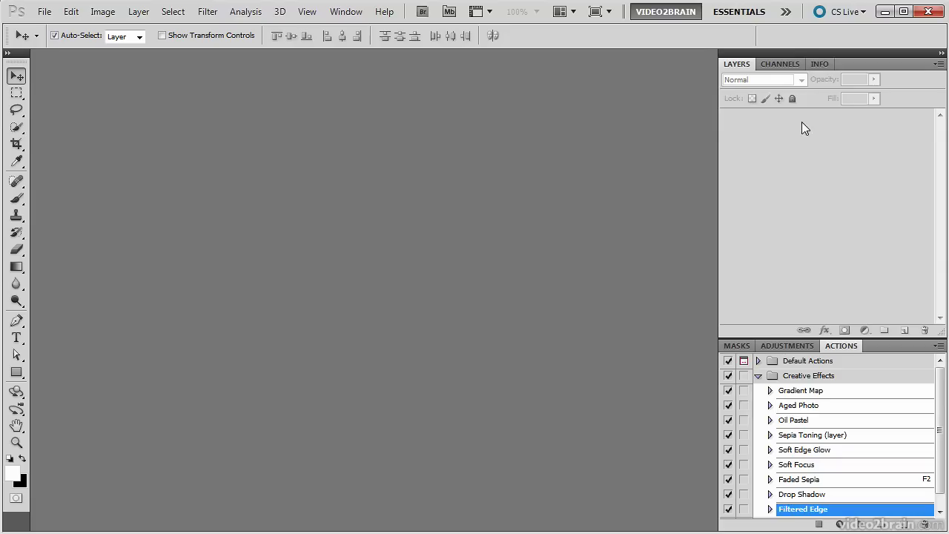
Step: Minimize Photoshop to see the three processed Prague photos in Processed Images
left_click(883, 12)
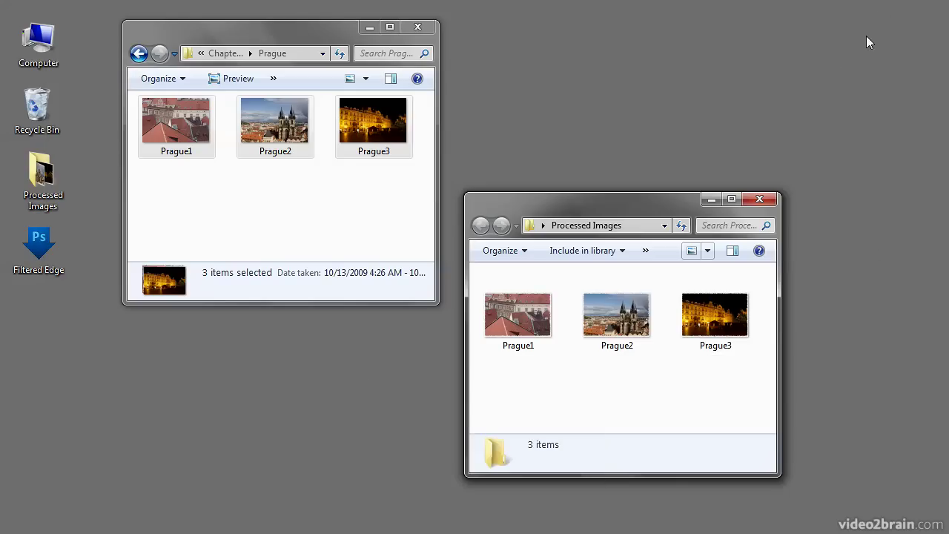